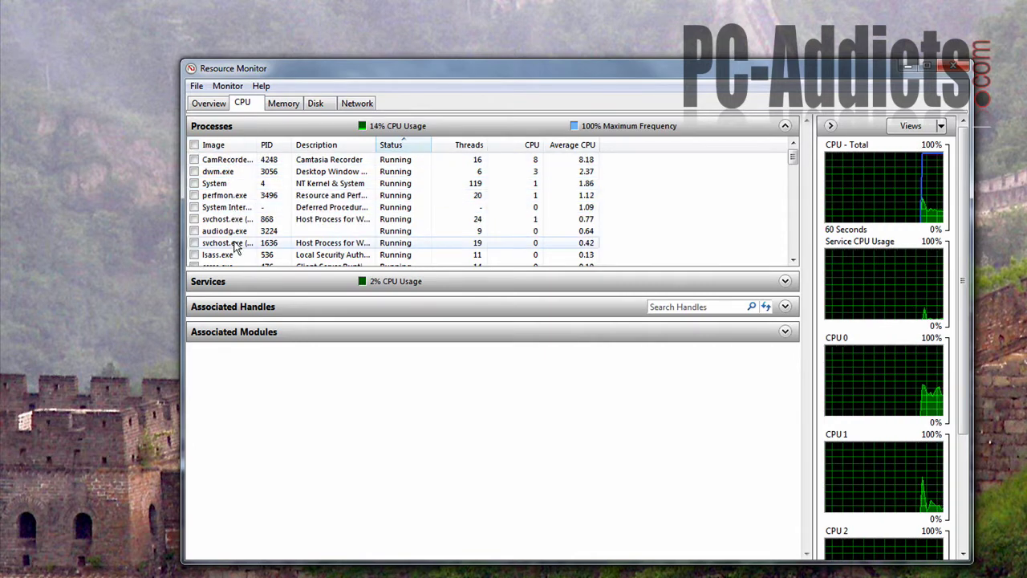
Step: Sort the running processes by image name in descending order
{"action": "left_click_drag", "start_coordinate": [792, 160], "coordinate": [796, 193]}
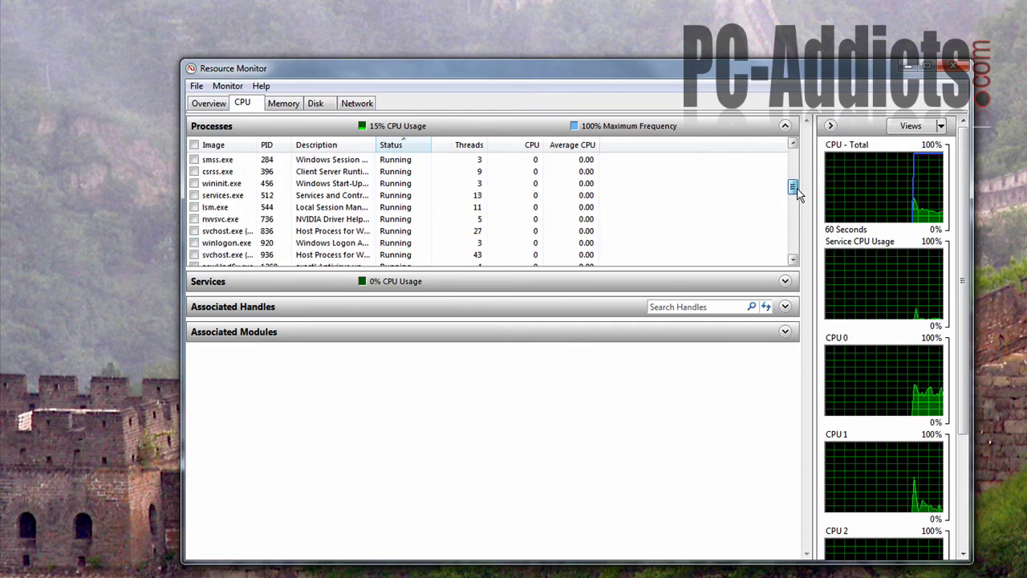
{"action": "left_click", "coordinate": [228, 146]}
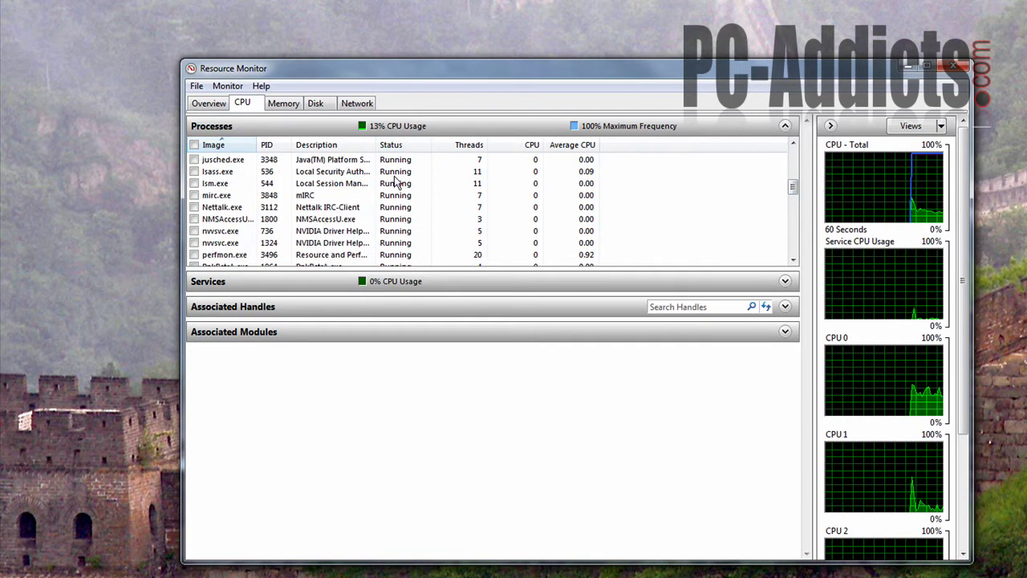
{"action": "left_click", "coordinate": [231, 146]}
{"action": "scroll", "coordinate": [247, 198], "scroll_direction": "up", "scroll_amount": 5}
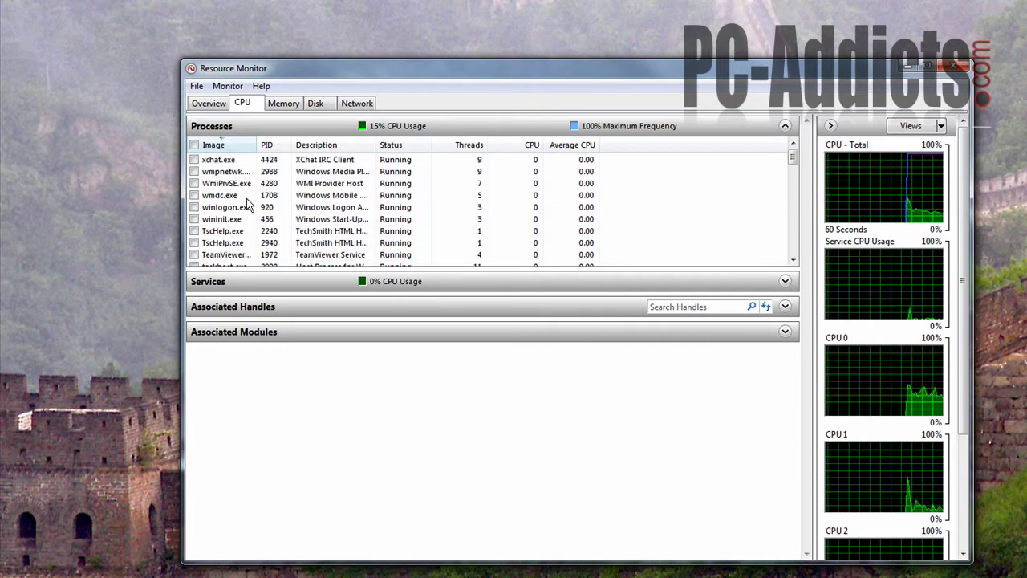
Step: Analyze the wait chain of xchat.exe, then dismiss the analysis and close Resource Monitor
{"action": "right_click", "coordinate": [225, 160]}
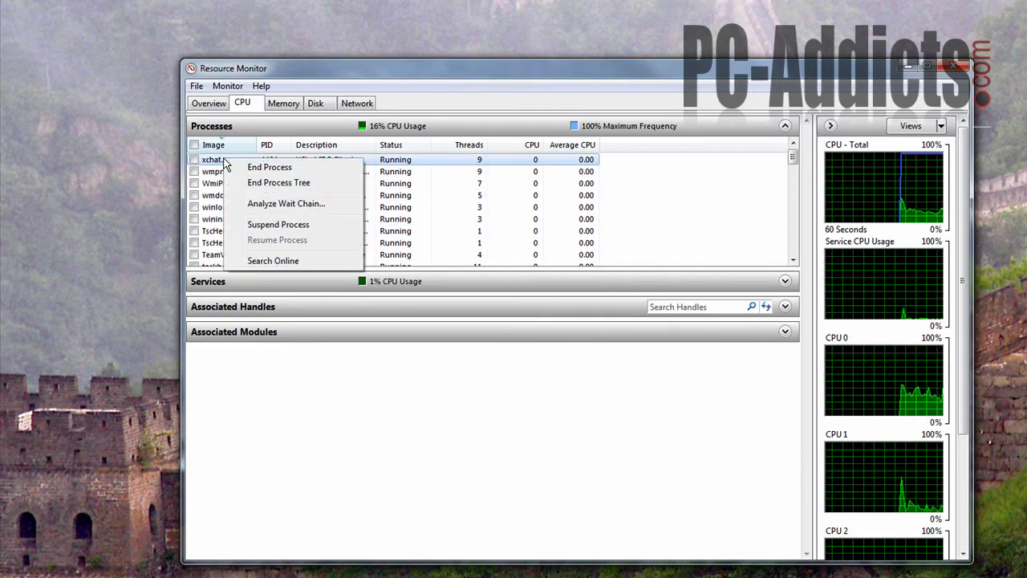
{"action": "left_click", "coordinate": [278, 206]}
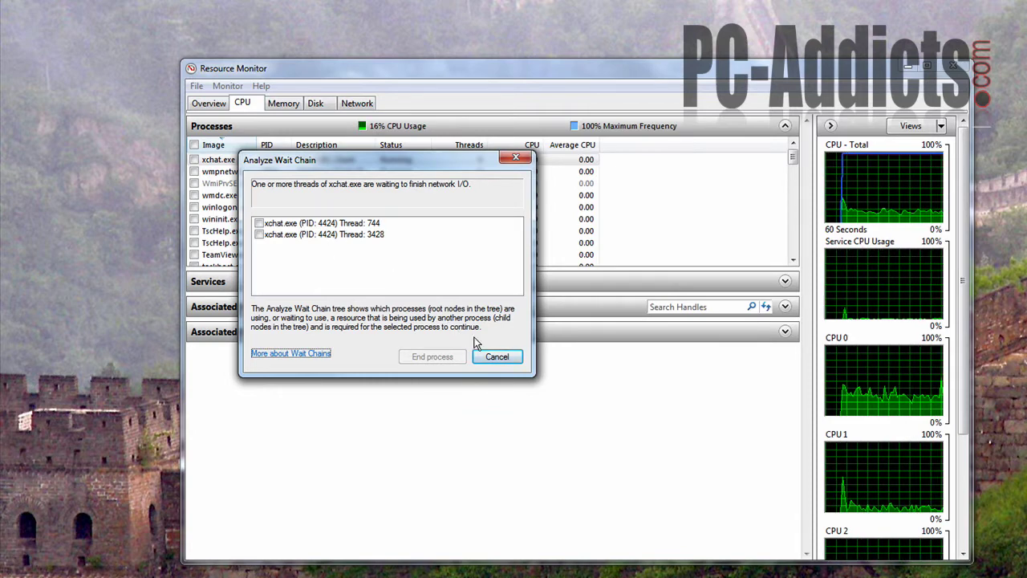
{"action": "key", "text": "Escape"}
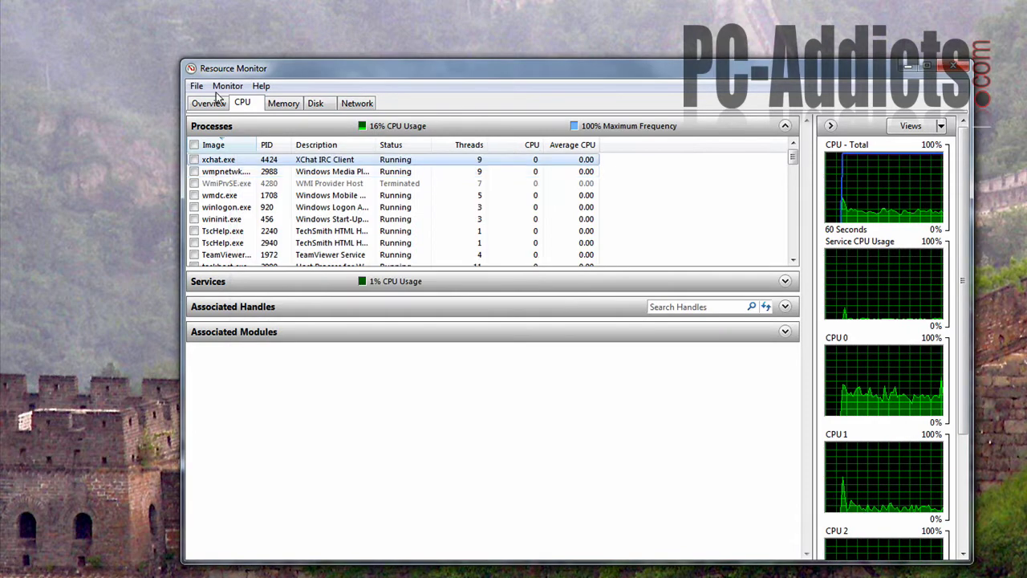
{"action": "left_click", "coordinate": [953, 68]}
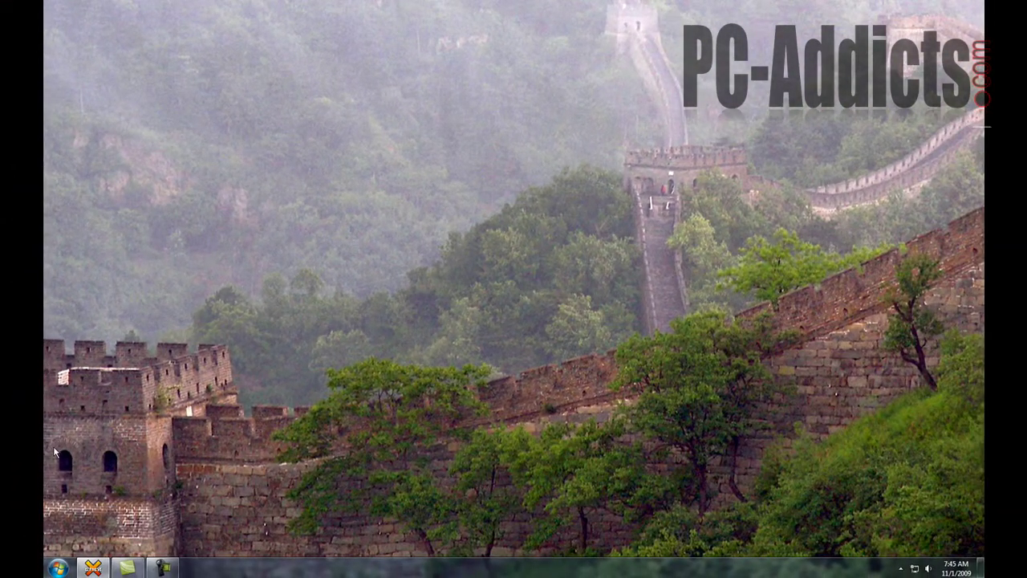
Step: Open Computer Management through the Computer entry's Manage option, view Disk Management, and close the window
{"action": "left_click", "coordinate": [57, 567]}
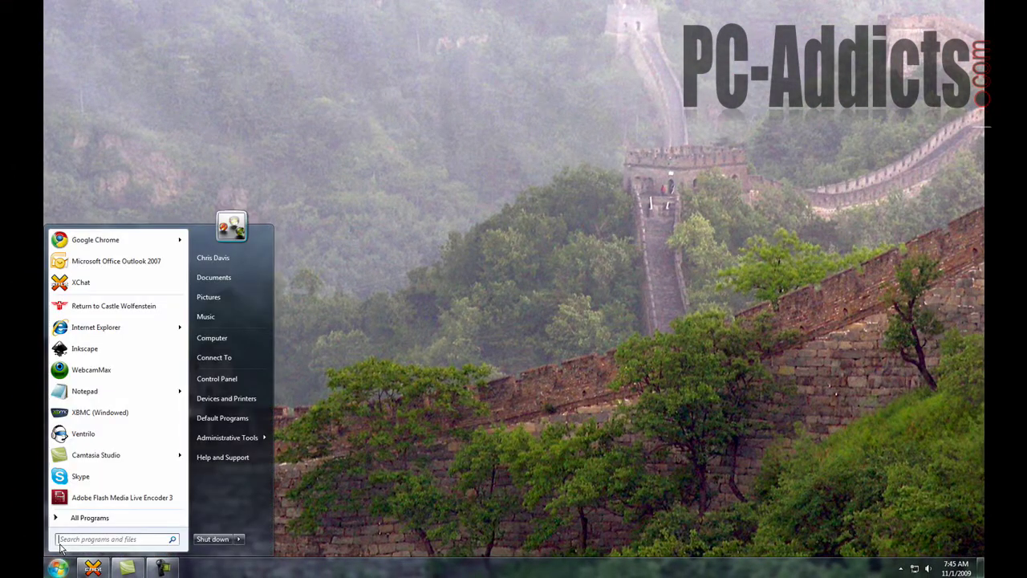
{"action": "right_click", "coordinate": [221, 343]}
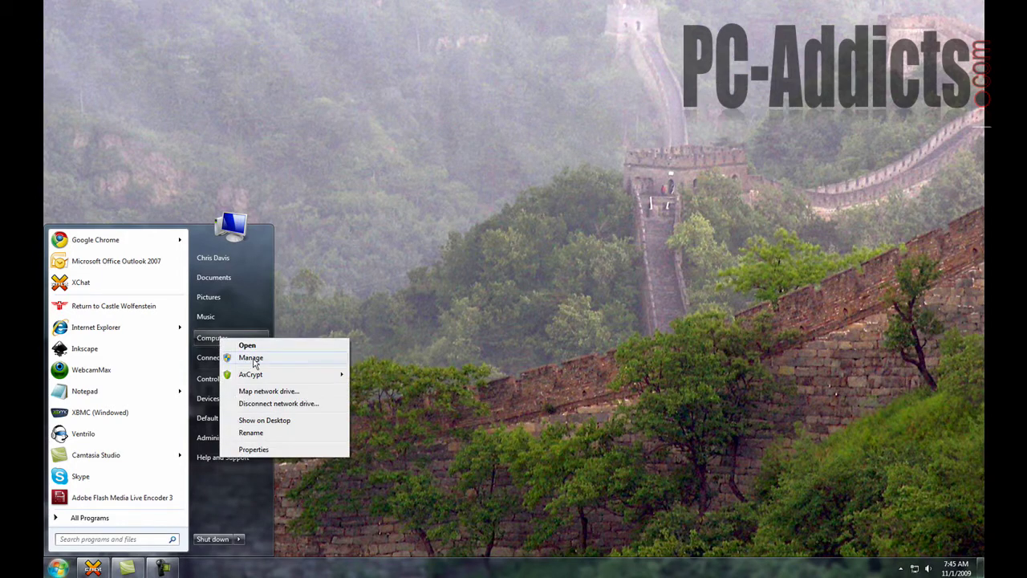
{"action": "left_click", "coordinate": [254, 358]}
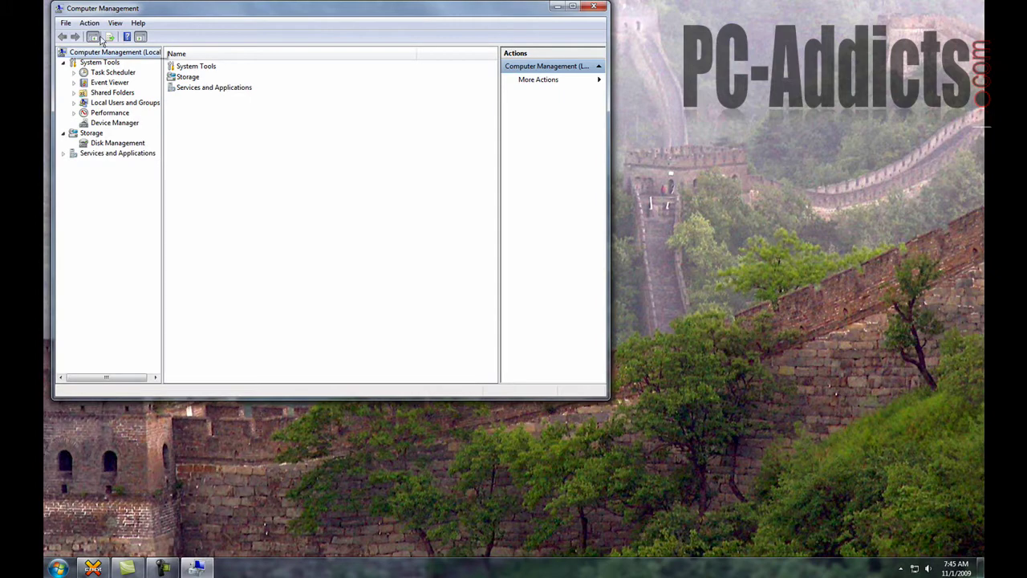
{"action": "left_click_drag", "start_coordinate": [137, 10], "coordinate": [235, 42]}
{"action": "left_click", "coordinate": [212, 174]}
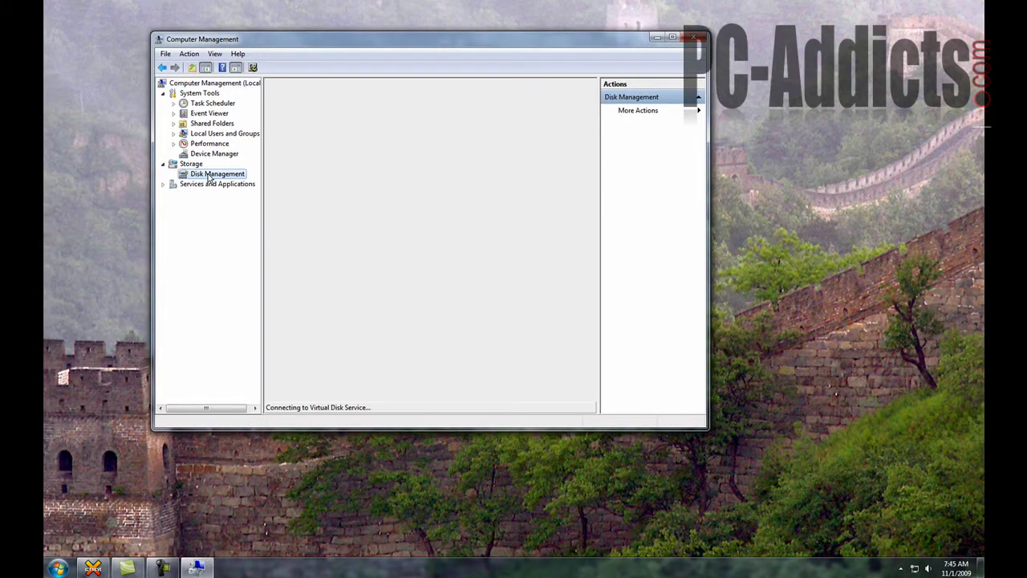
{"action": "left_click", "coordinate": [694, 37]}
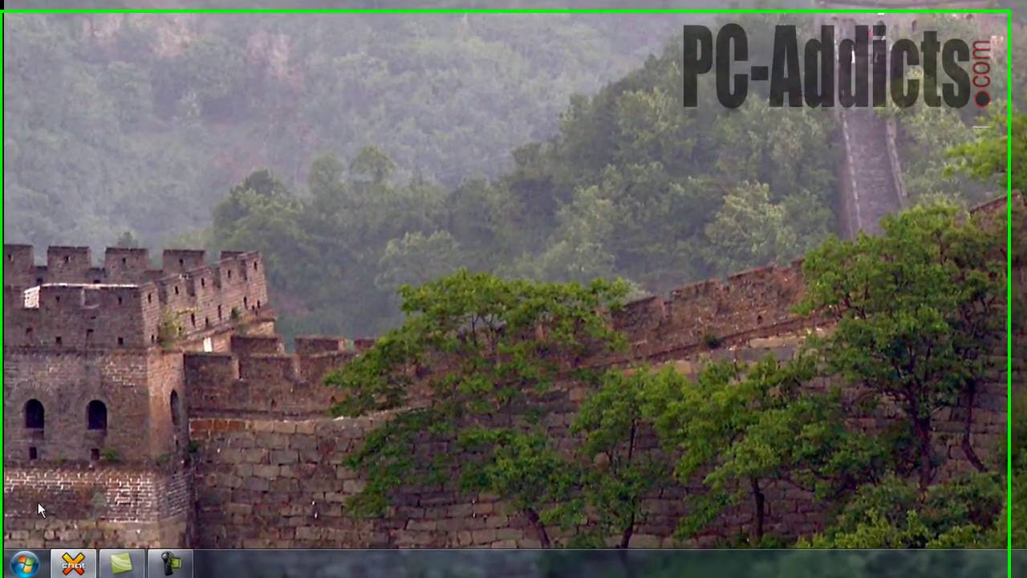
Step: Launch compmgmt.msc from the Start search and open Disk Management in the Computer Management window
{"action": "key", "text": "super"}
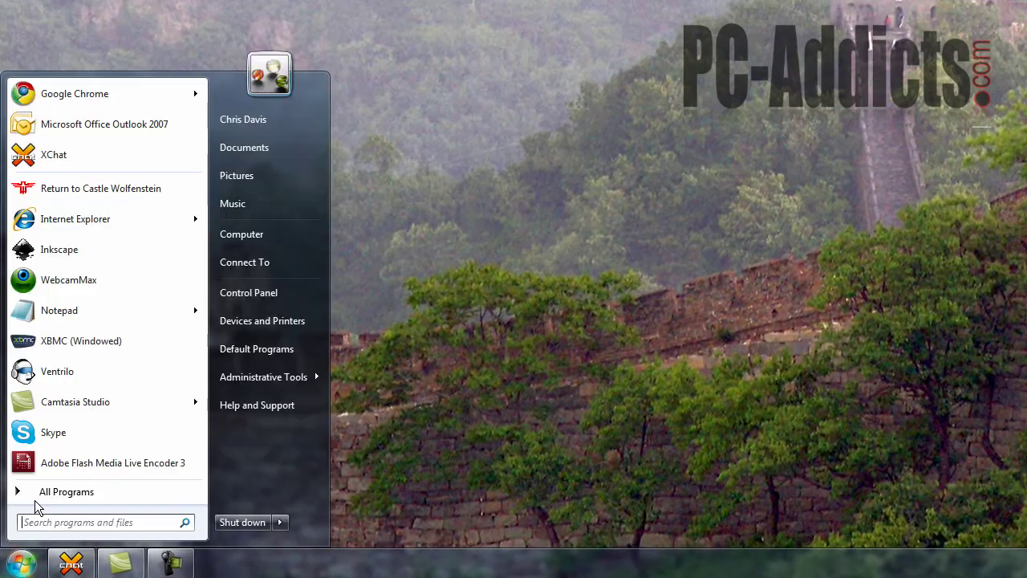
{"action": "type", "text": "comp"}
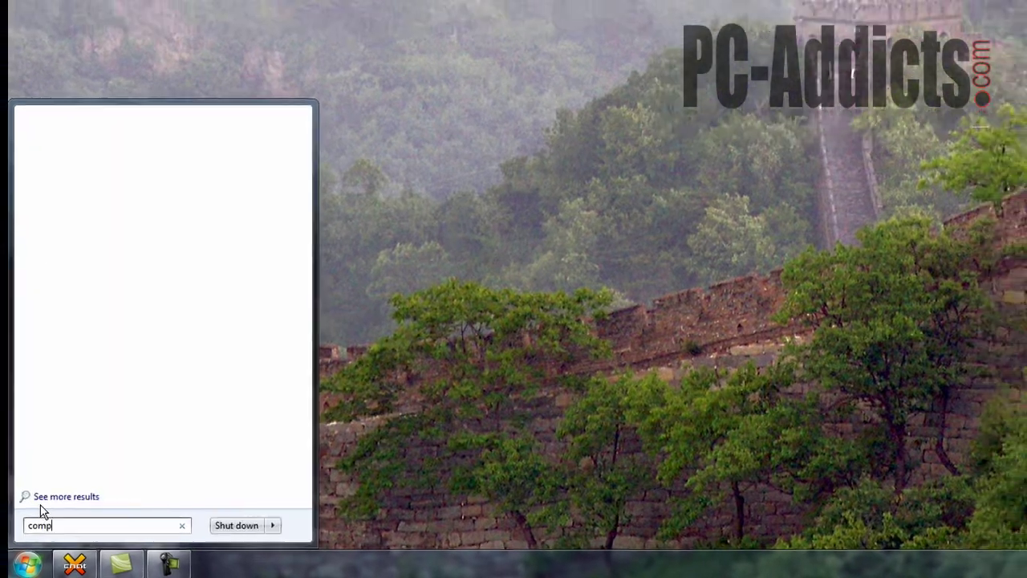
{"action": "type", "text": "mgmt.msc"}
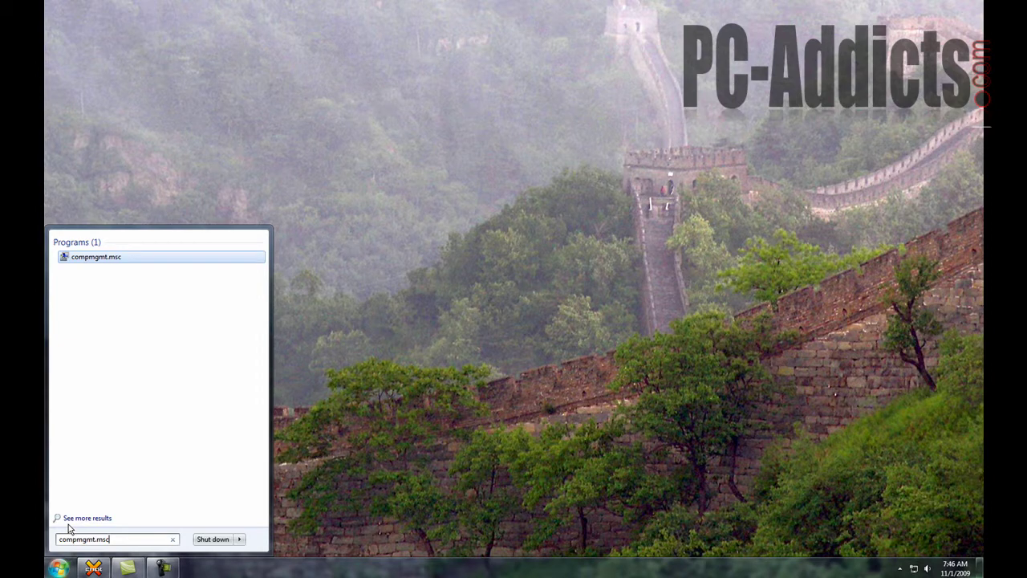
{"action": "key", "text": "Return"}
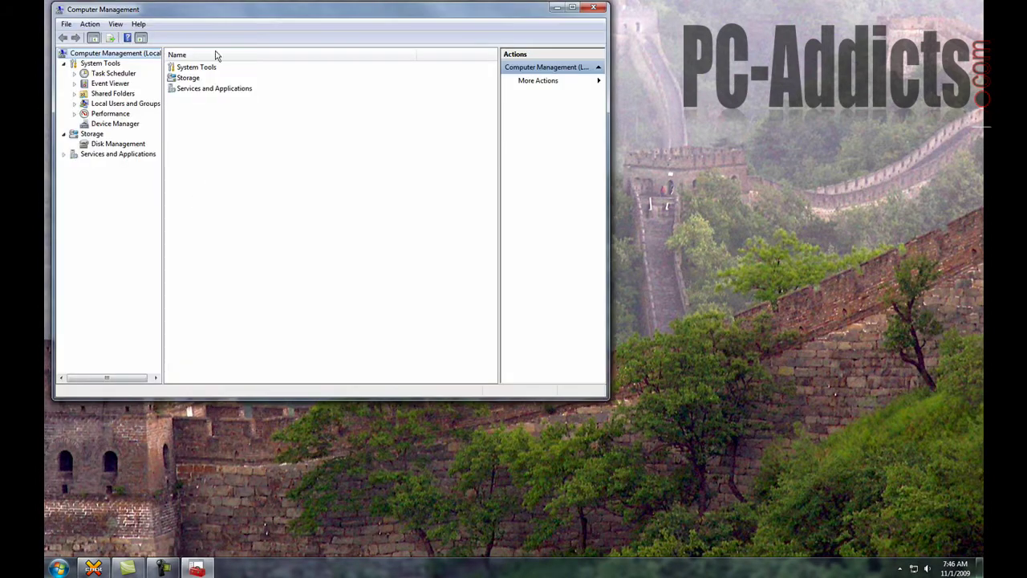
{"action": "left_click_drag", "start_coordinate": [236, 14], "coordinate": [368, 80]}
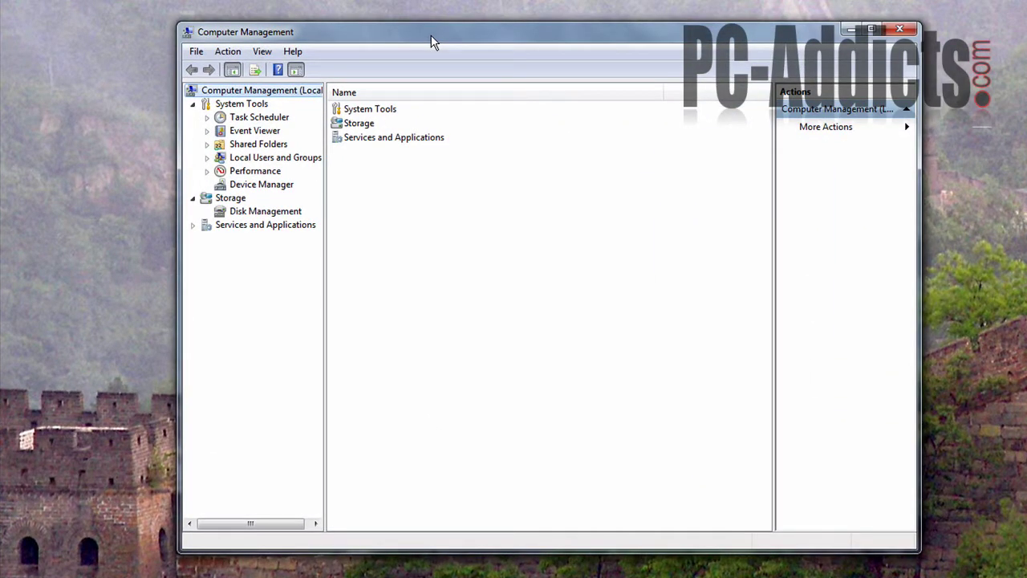
{"action": "left_click", "coordinate": [258, 211]}
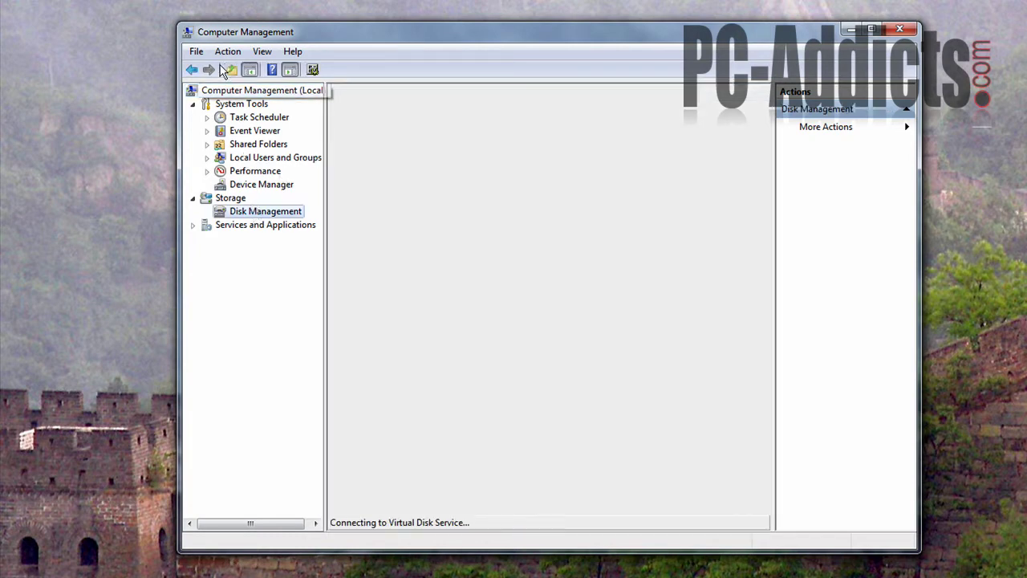
Step: Look up the Create VHD and Attach VHD commands for Disk Management, then close Computer Management
{"action": "left_click", "coordinate": [228, 51]}
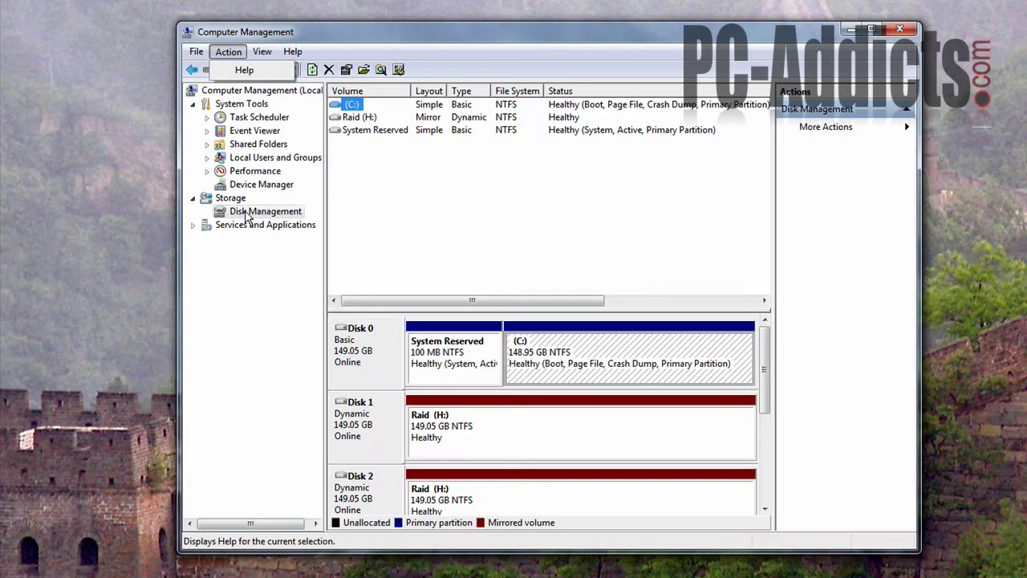
{"action": "left_click", "coordinate": [247, 216]}
{"action": "key", "text": "alt+a"}
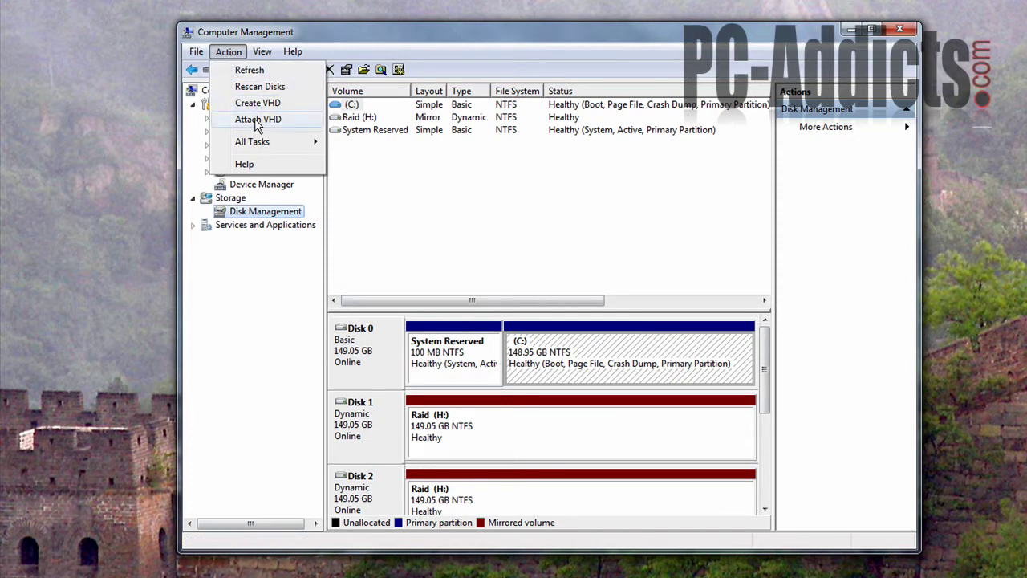
{"action": "left_click", "coordinate": [834, 40]}
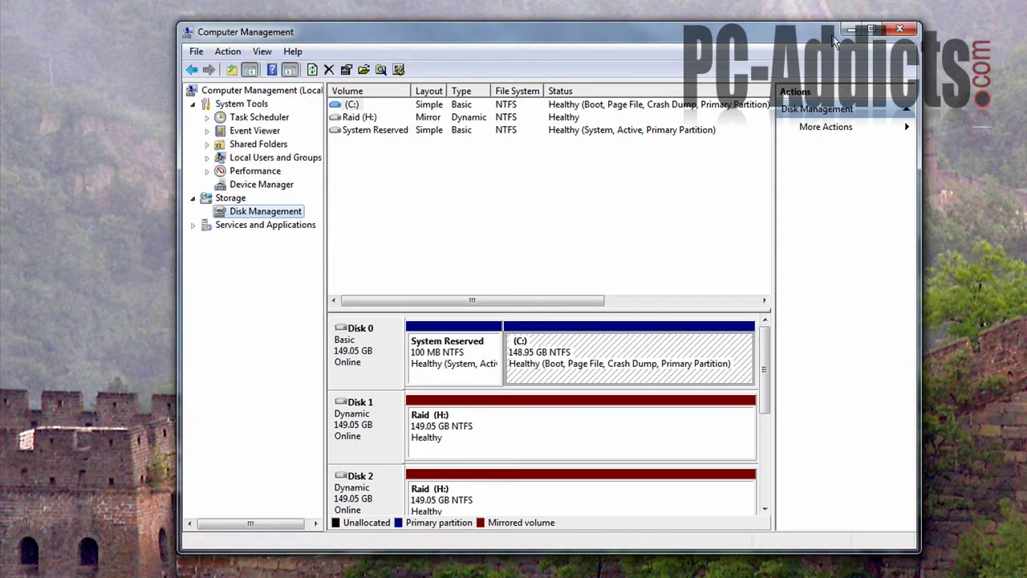
{"action": "left_click", "coordinate": [906, 30]}
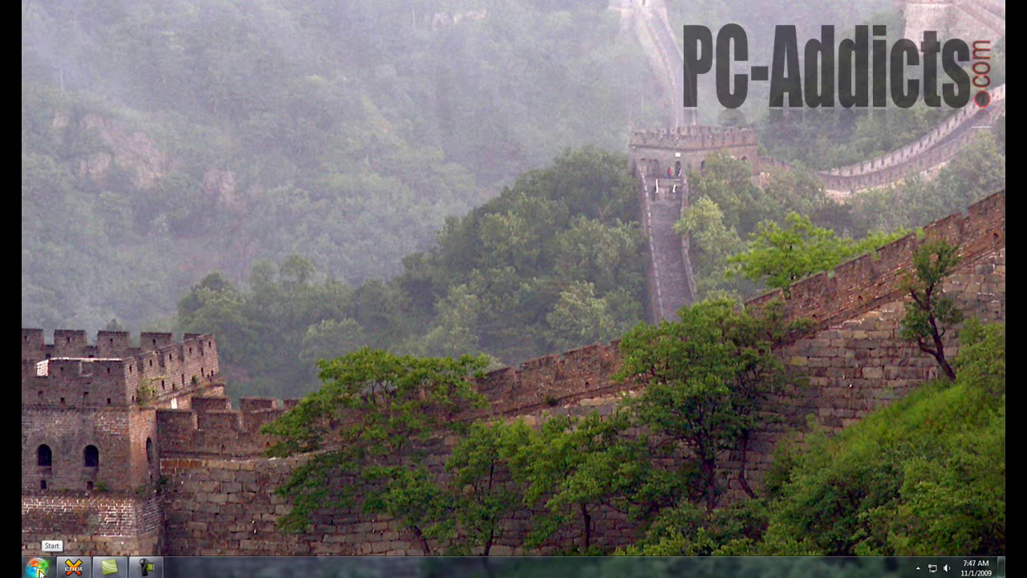
Step: View the computer's basic system information and close the System window
{"action": "key", "text": "super+Pause"}
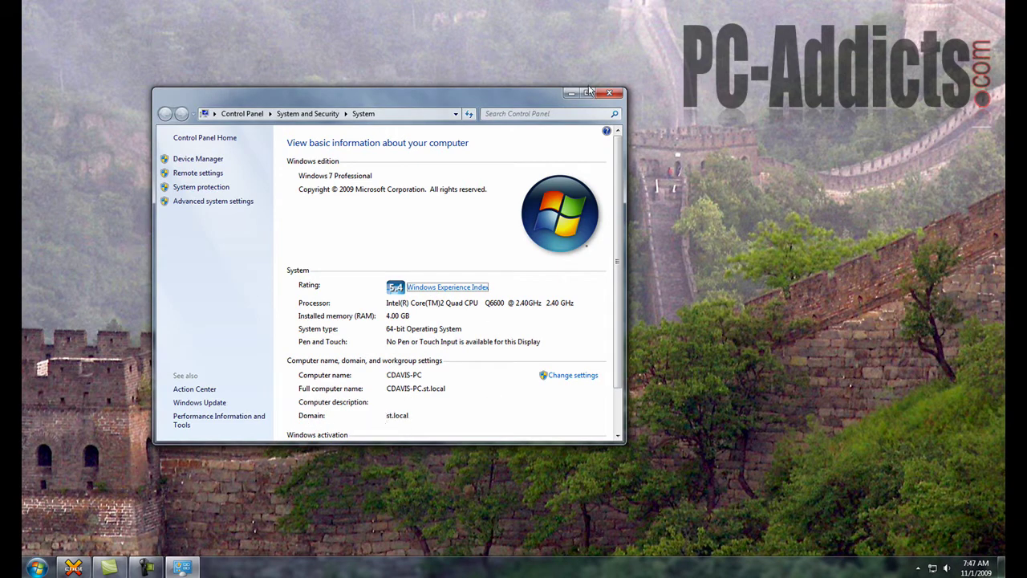
{"action": "left_click", "coordinate": [613, 94]}
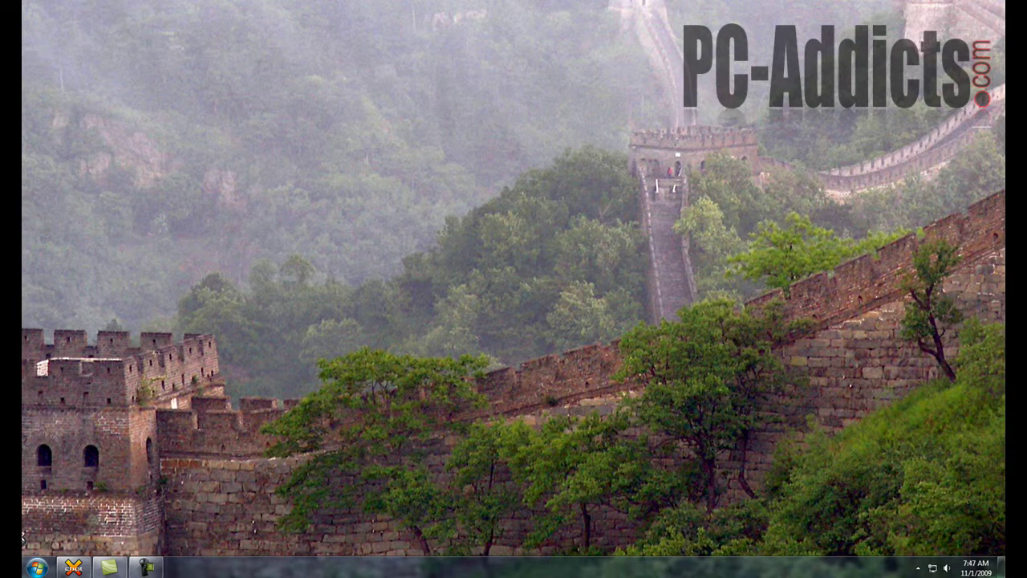
Step: Search the Start menu for "restore", open System Restore to view the available restore points, and cancel the wizard
{"action": "key", "text": "super"}
{"action": "type", "text": "r"}
{"action": "type", "text": "ore"}
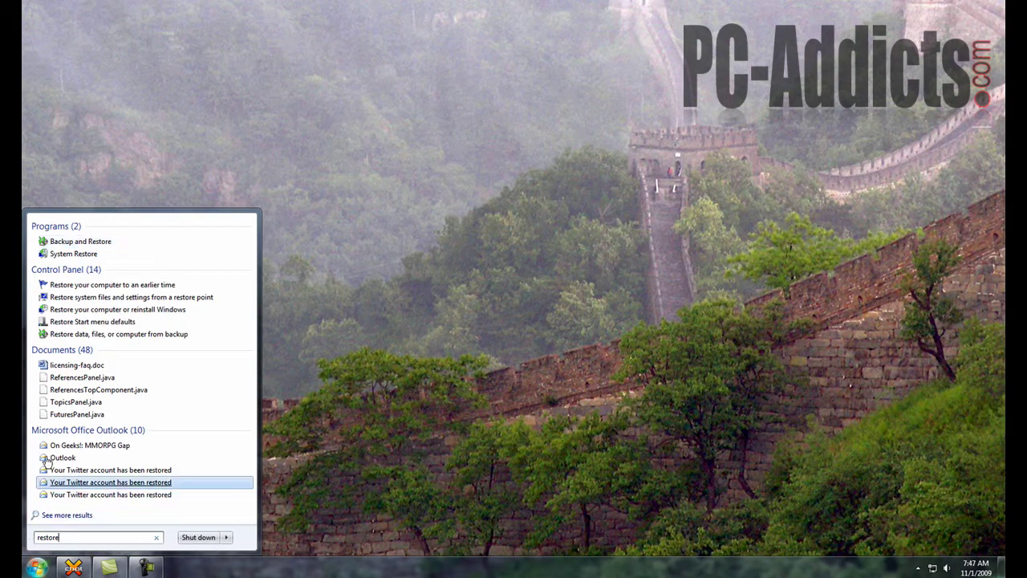
{"action": "left_click", "coordinate": [71, 254]}
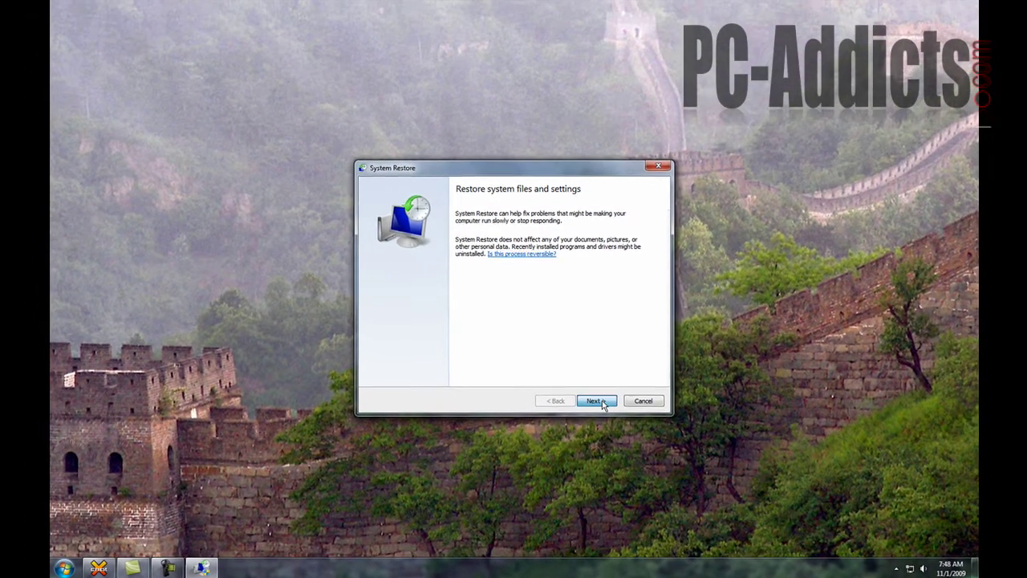
{"action": "left_click", "coordinate": [602, 402]}
{"action": "left_click", "coordinate": [642, 401]}
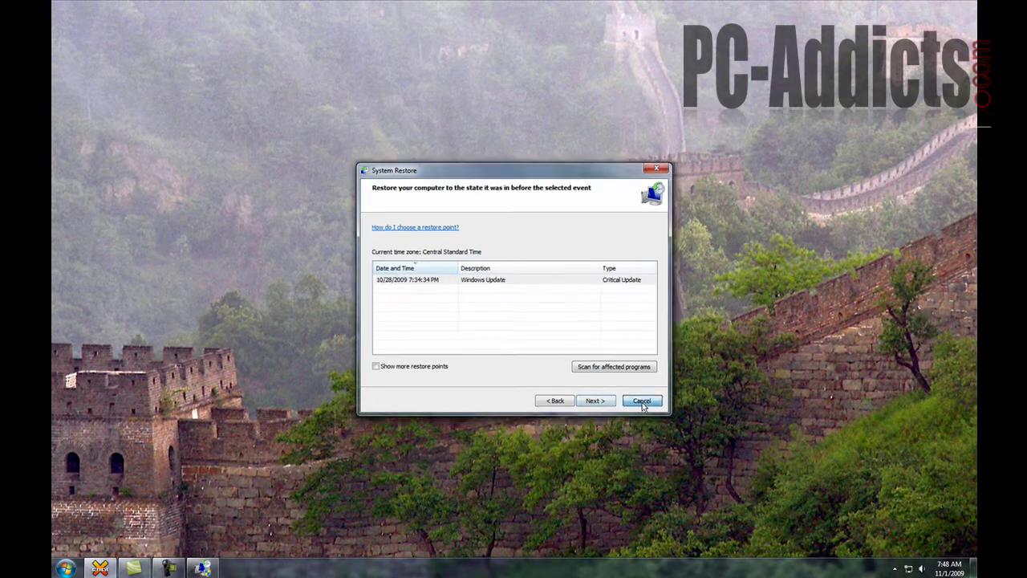
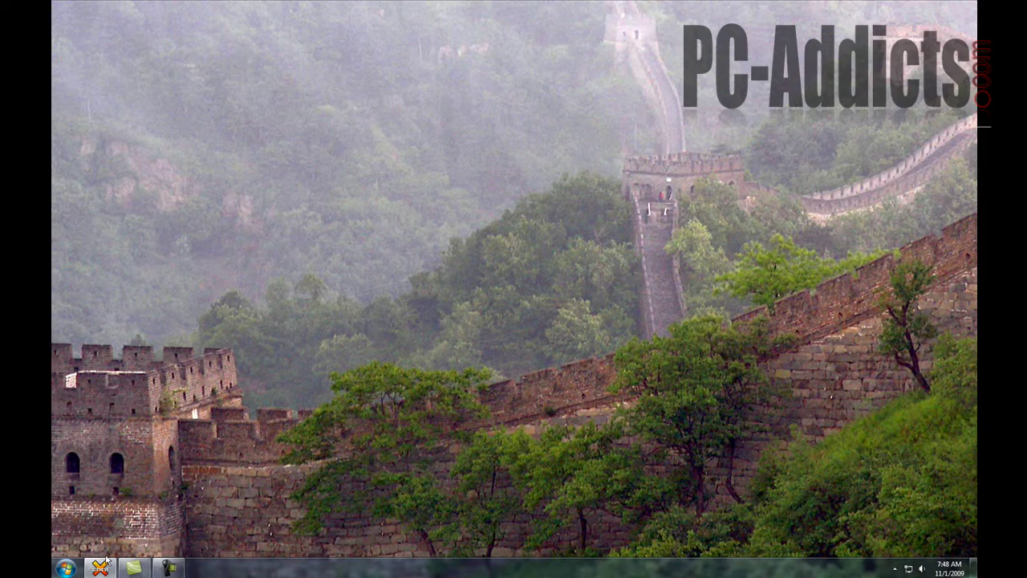
Step: Pin Ventrilo to the taskbar from the Start menu's program list
{"action": "mouse_move", "coordinate": [108, 569]}
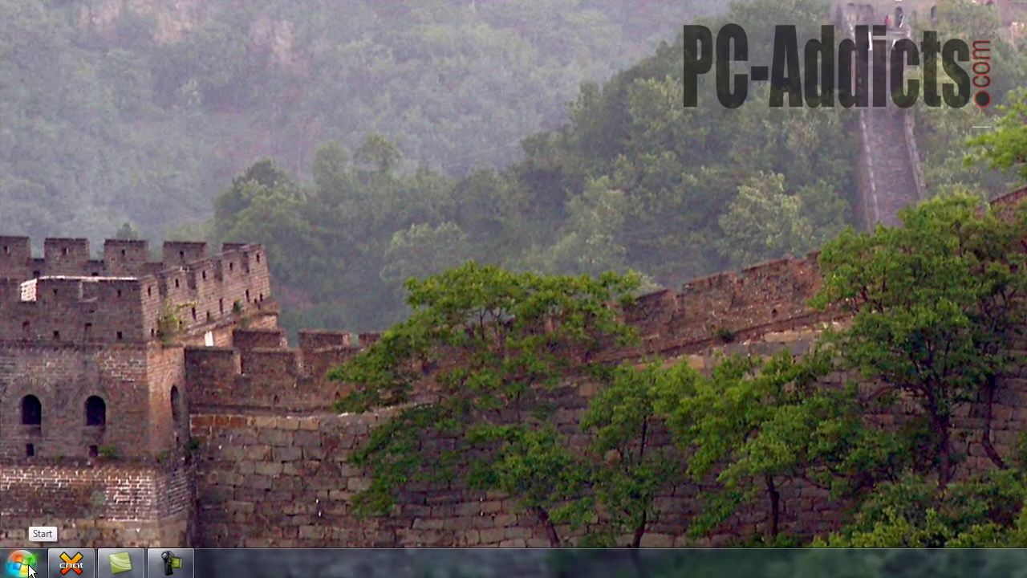
{"action": "left_click", "coordinate": [21, 563]}
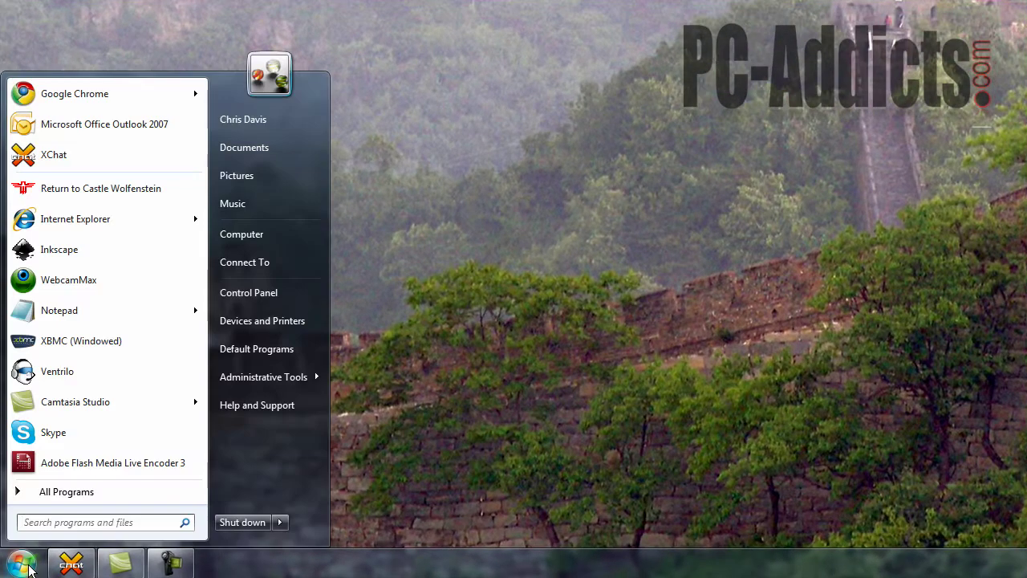
{"action": "right_click", "coordinate": [63, 379]}
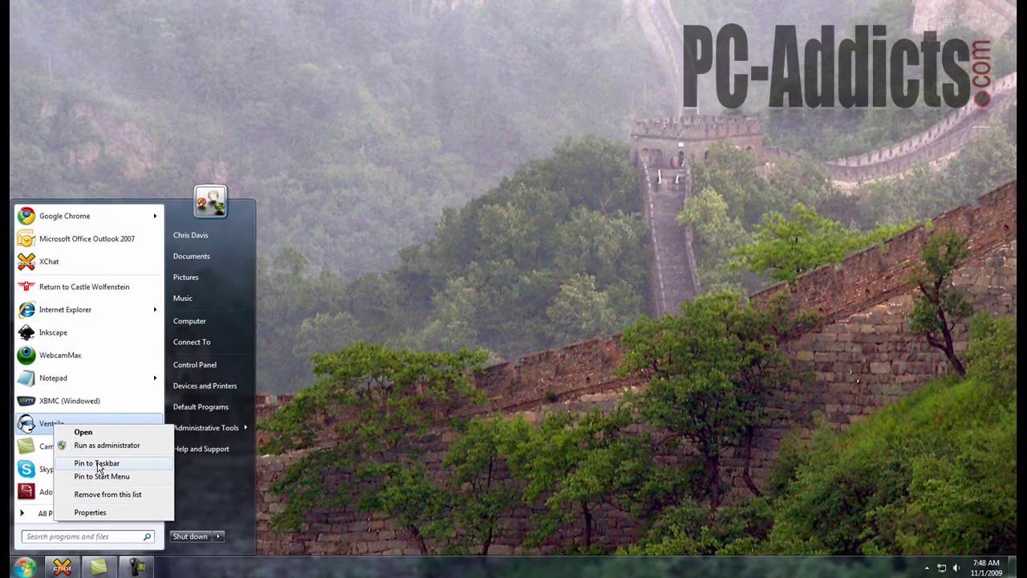
{"action": "left_click", "coordinate": [118, 426]}
{"action": "key", "text": "Escape"}
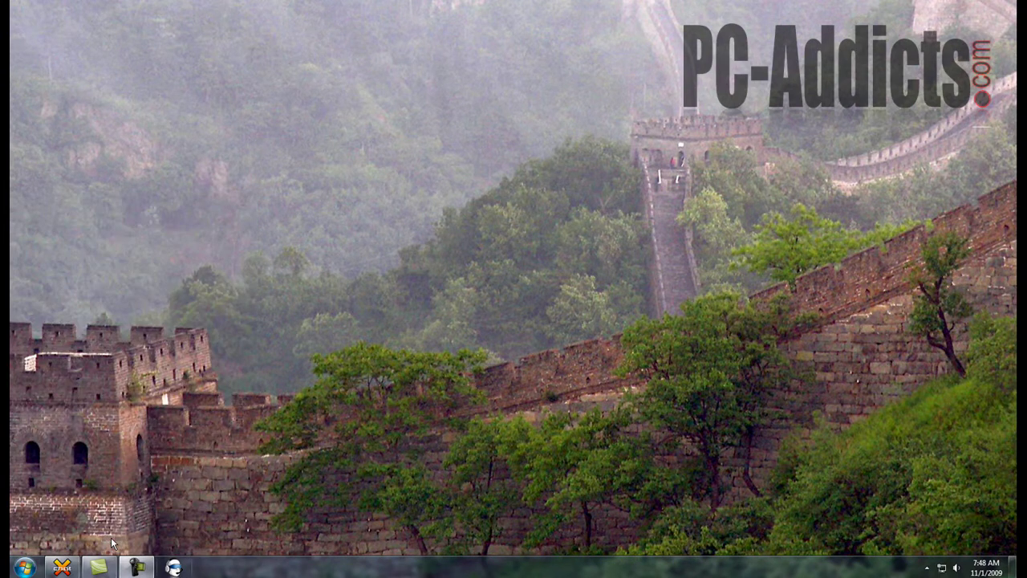
Step: Unpin Ventrilo from the taskbar
{"action": "mouse_move", "coordinate": [173, 567]}
{"action": "left_mouse_down"}
{"action": "mouse_move", "coordinate": [9, 569]}
{"action": "mouse_move", "coordinate": [200, 568]}
{"action": "mouse_move", "coordinate": [173, 567]}
{"action": "left_mouse_up"}
{"action": "right_click", "coordinate": [173, 567]}
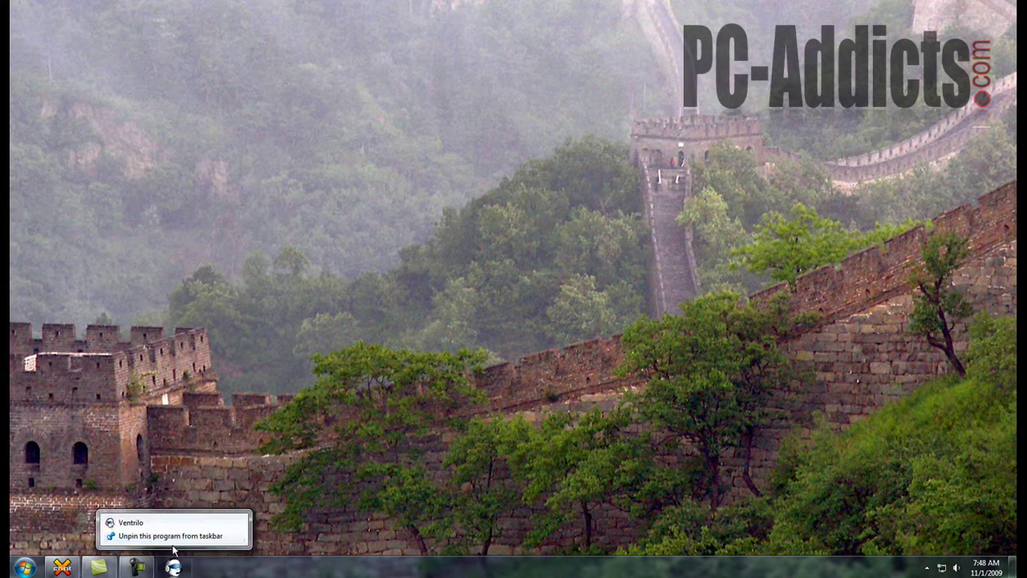
{"action": "left_click", "coordinate": [193, 536]}
Step: Open Control Panel from the Start menu, pin it to the taskbar, and close its window
{"action": "left_click", "coordinate": [24, 568]}
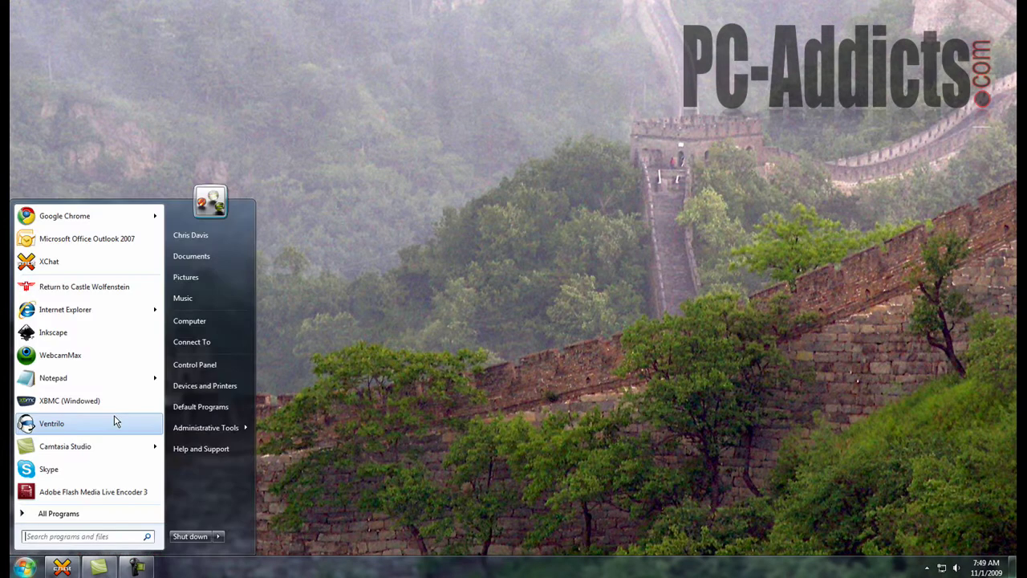
{"action": "right_click", "coordinate": [207, 365]}
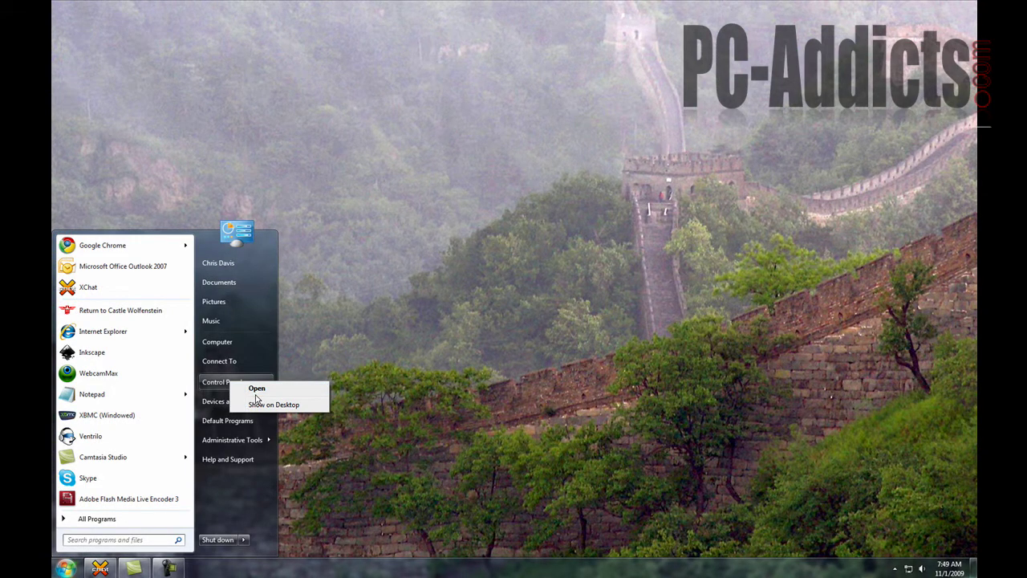
{"action": "left_click", "coordinate": [254, 388]}
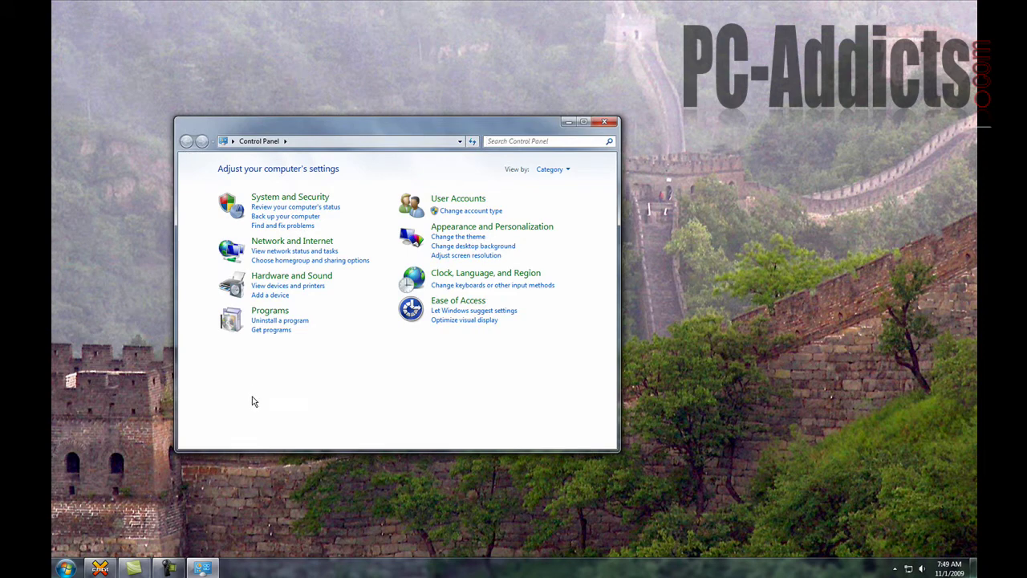
{"action": "right_click", "coordinate": [202, 568]}
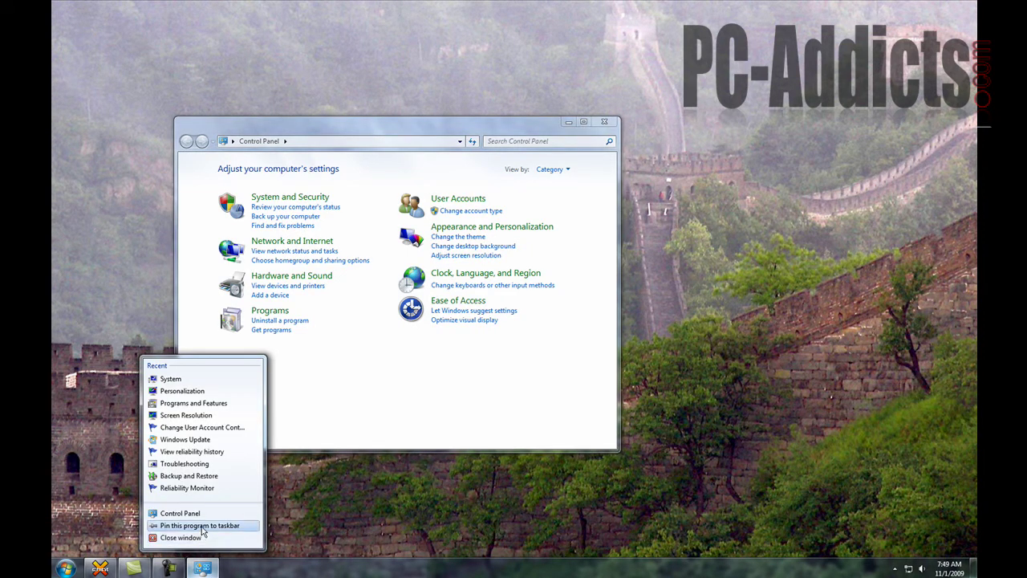
{"action": "left_click", "coordinate": [201, 528]}
{"action": "left_click", "coordinate": [604, 121]}
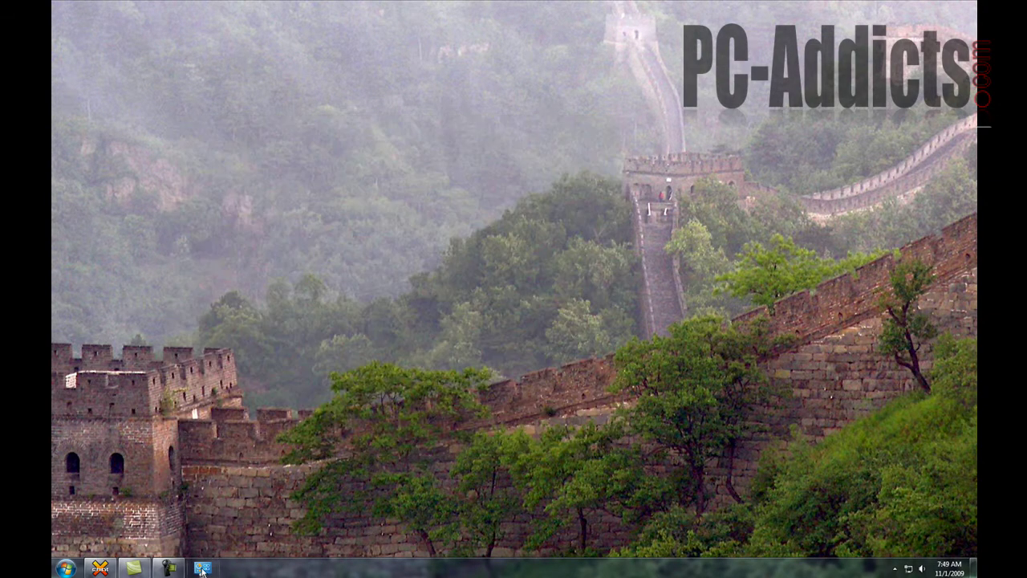
Step: Open and close Control Panel through its taskbar shortcut, and unpin it from the taskbar
{"action": "left_click", "coordinate": [202, 568]}
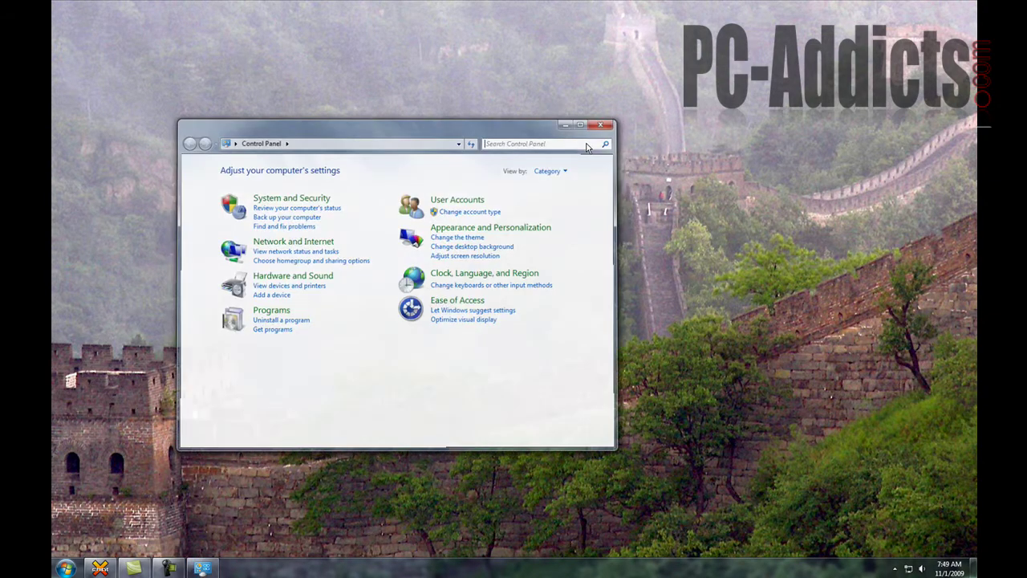
{"action": "left_click", "coordinate": [600, 125]}
{"action": "right_click", "coordinate": [202, 568]}
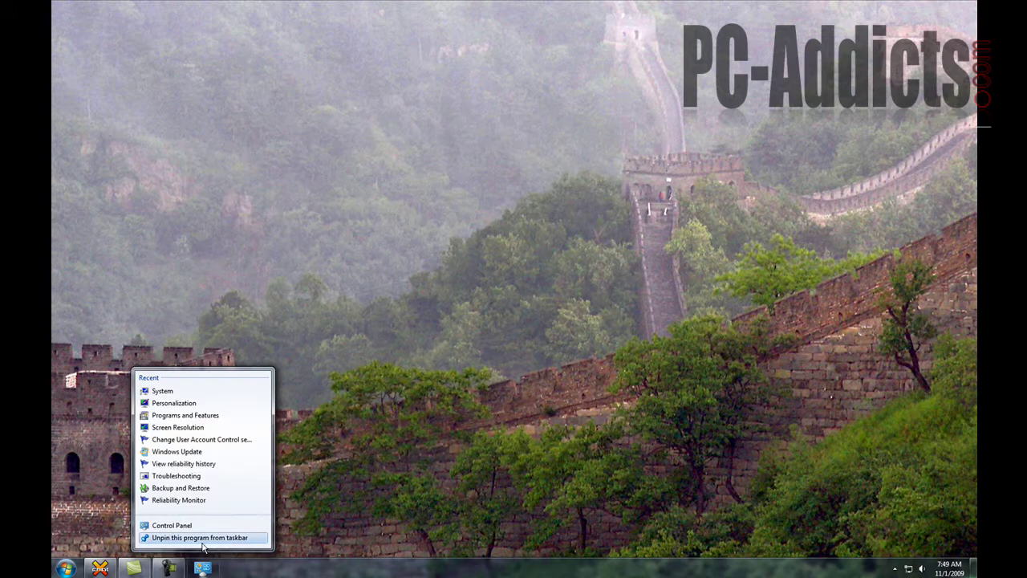
{"action": "left_click", "coordinate": [206, 536]}
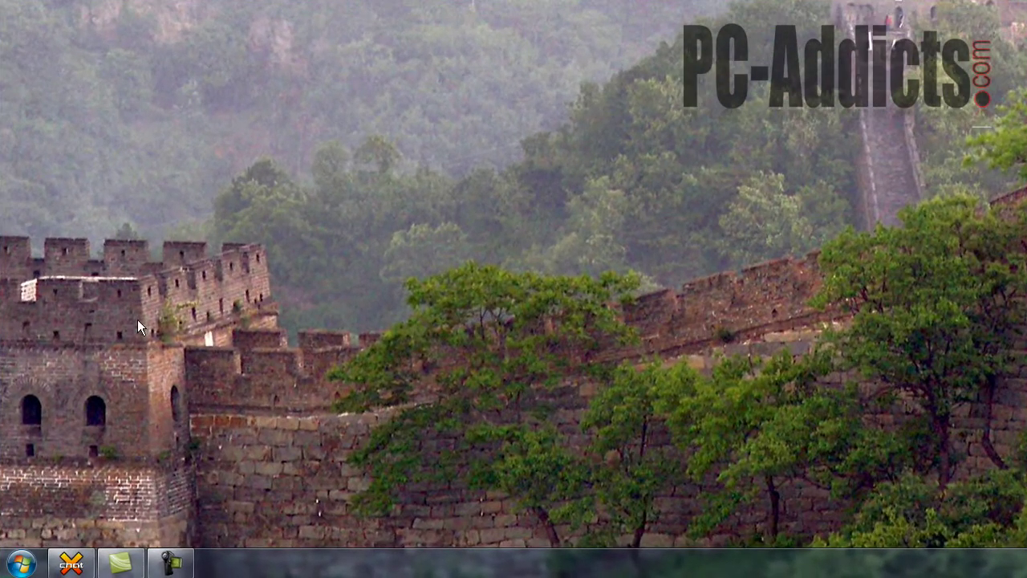
Step: Search the Start menu for "note", open Sticky Notes, and write "This is a note" on the blank note
{"action": "key", "text": "super"}
{"action": "type", "text": "note"}
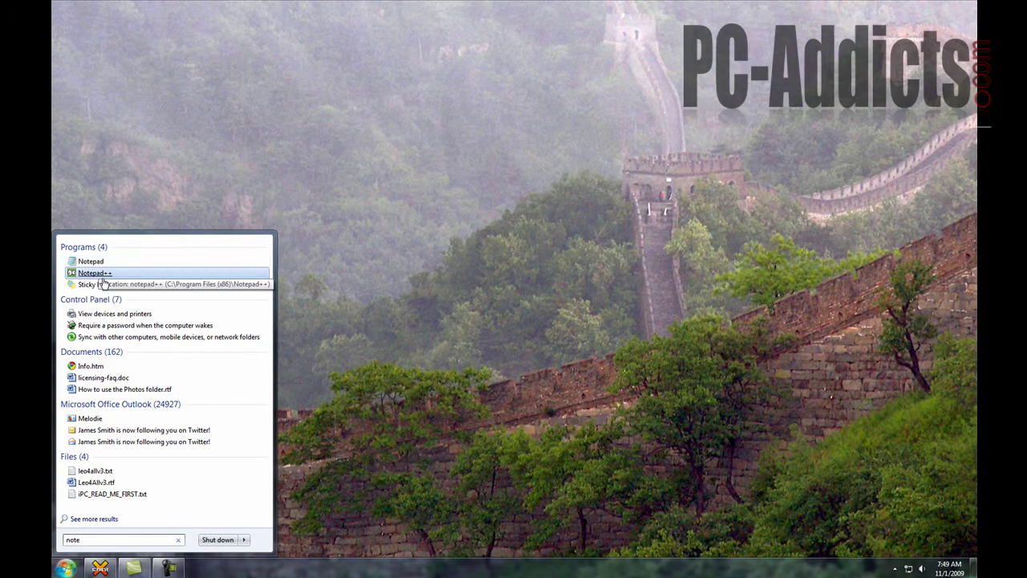
{"action": "left_click", "coordinate": [96, 286]}
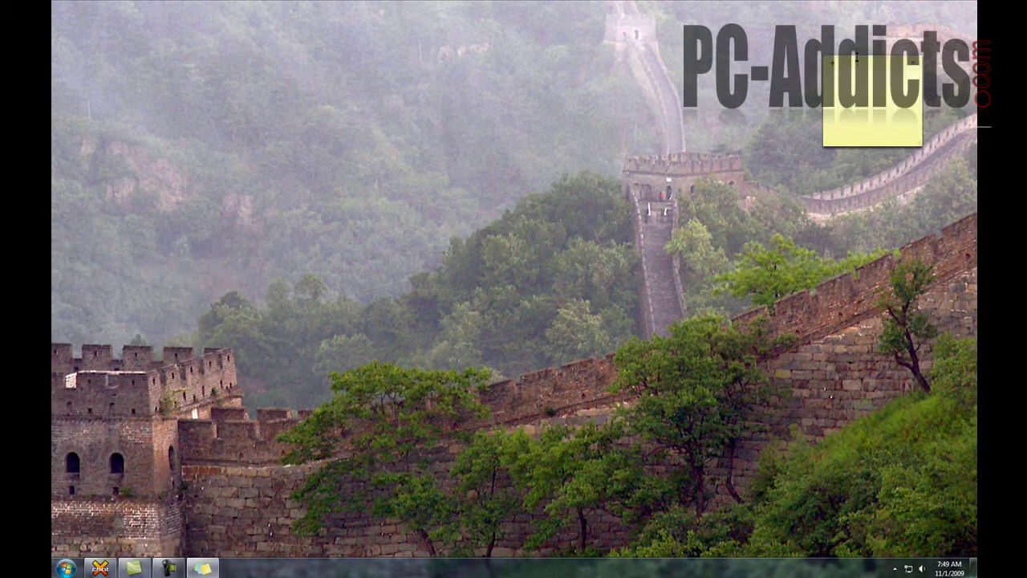
{"action": "type", "text": "Th"}
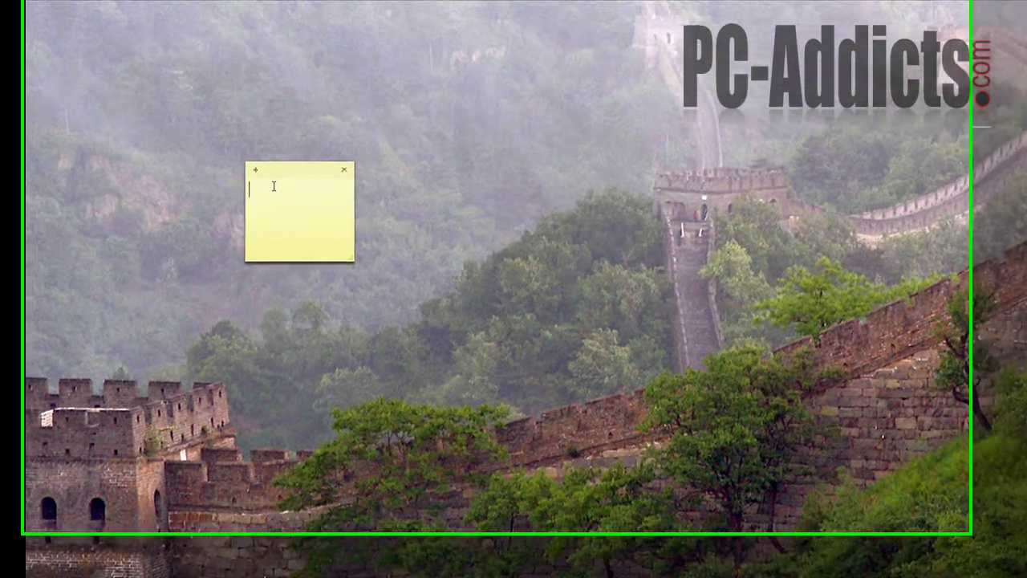
{"action": "type", "text": "is is a note"}
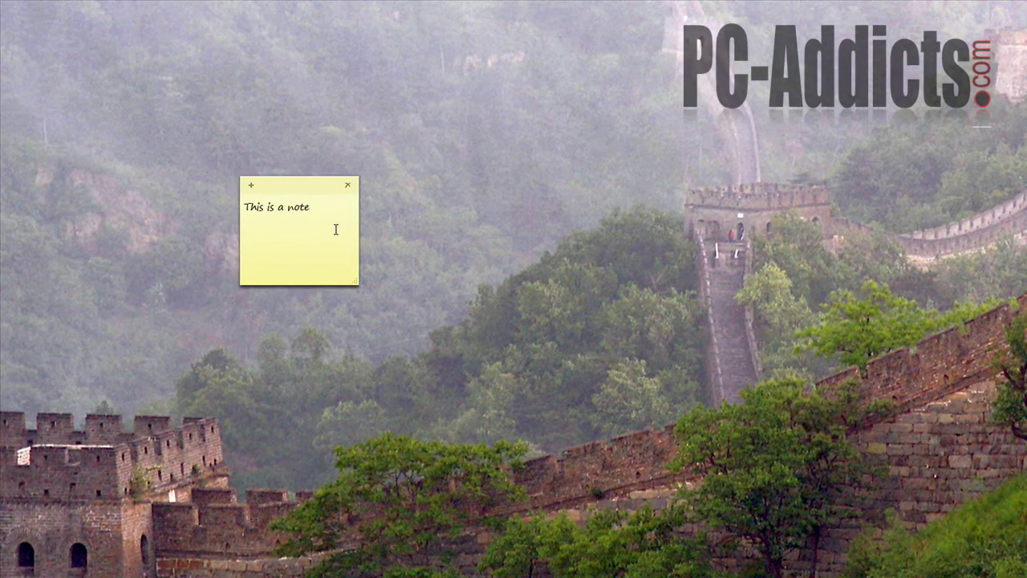
Step: Add a series of blank sticky notes beside the written one and close Sticky Notes
{"action": "key", "text": "ctrl+n"}
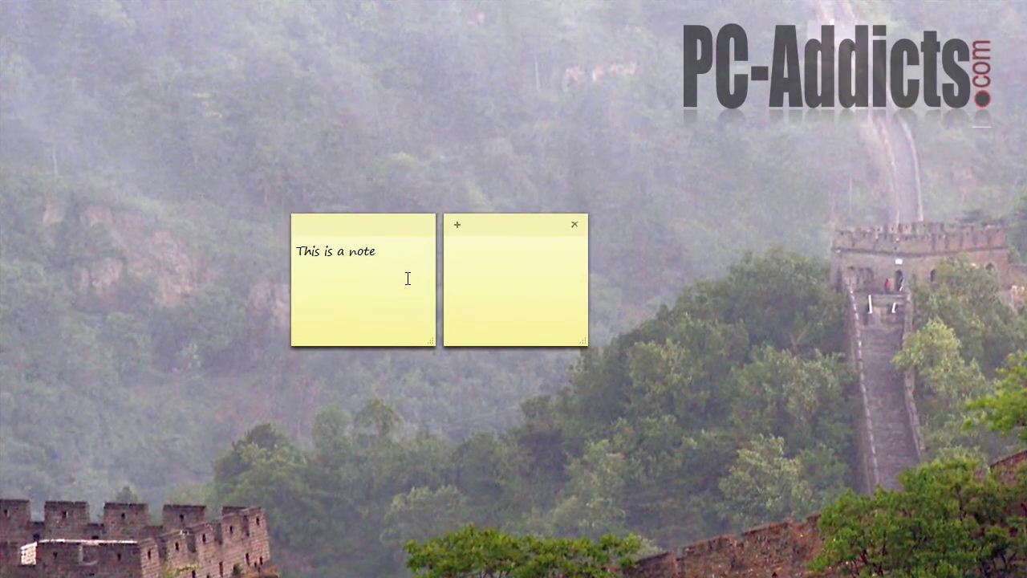
{"action": "key", "text": "ctrl+n"}
{"action": "key", "text": "ctrl+n"}
{"action": "key", "text": "ctrl+n"}
{"action": "key", "text": "ctrl+n"}
{"action": "key", "text": "ctrl+n"}
{"action": "key", "text": "ctrl+n"}
{"action": "key", "text": "ctrl+n"}
{"action": "key", "text": "ctrl+n"}
{"action": "key", "text": "ctrl+n"}
{"action": "key", "text": "ctrl+n"}
{"action": "key", "text": "ctrl+n"}
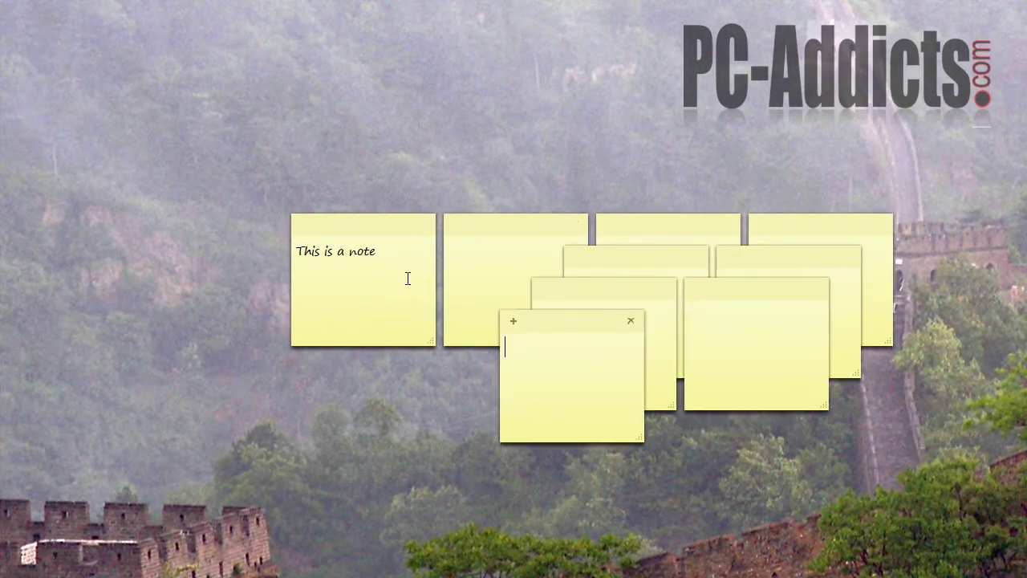
{"action": "key", "text": "alt+F4"}
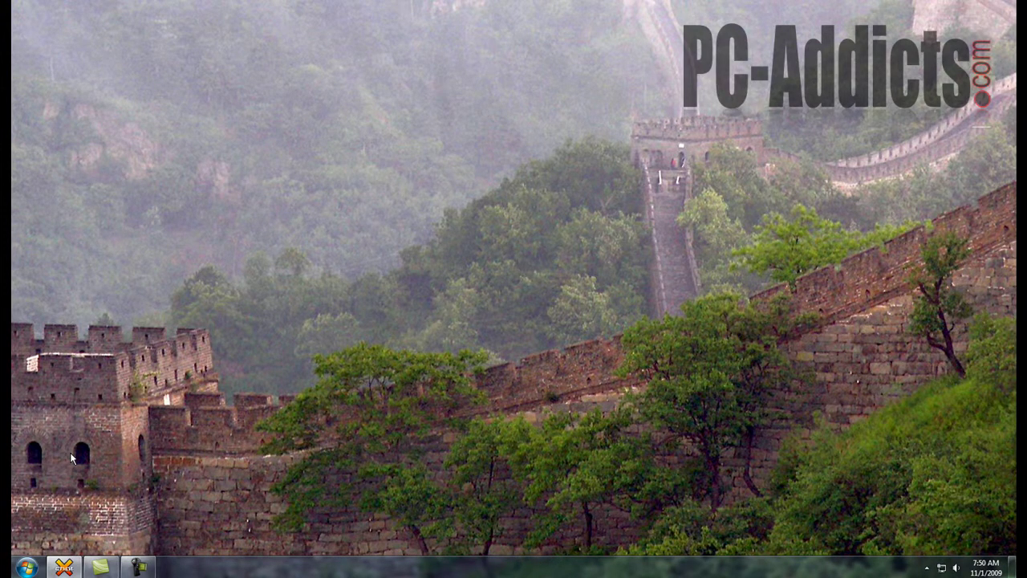
Step: Search the Start menu for "wordpad" and open WordPad
{"action": "left_click", "coordinate": [26, 566]}
{"action": "type", "text": "wordpad"}
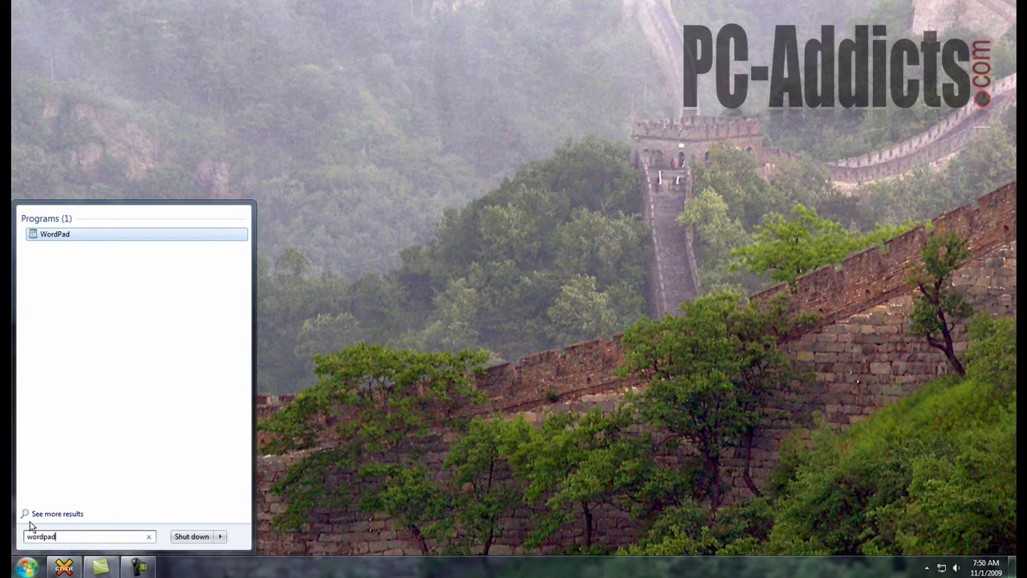
{"action": "key", "text": "Return"}
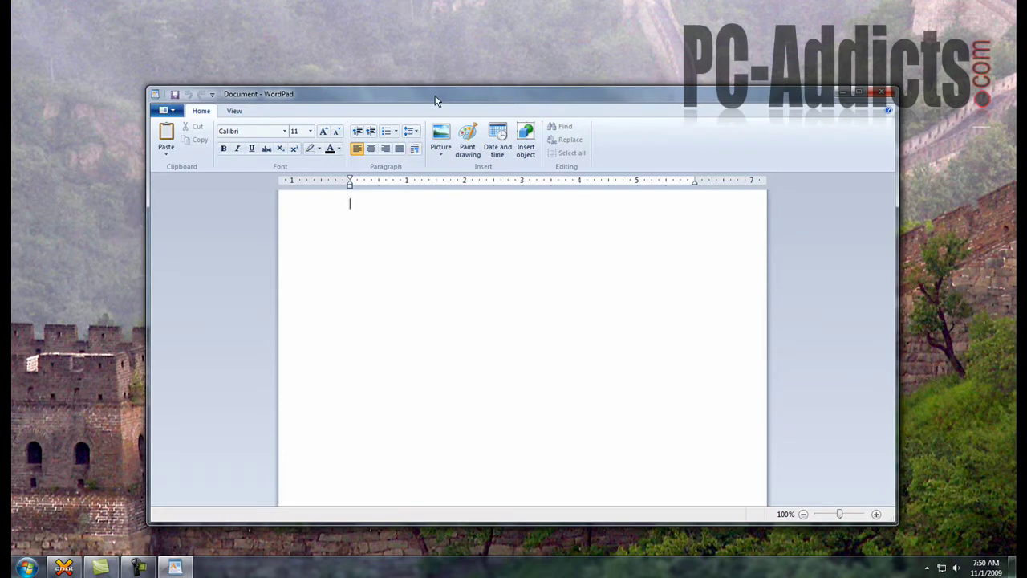
Step: Reposition the WordPad window, make it narrower to view its ribbon interface, and close it
{"action": "left_click_drag", "start_coordinate": [436, 99], "coordinate": [391, 75]}
{"action": "left_click_drag", "start_coordinate": [849, 498], "coordinate": [750, 528]}
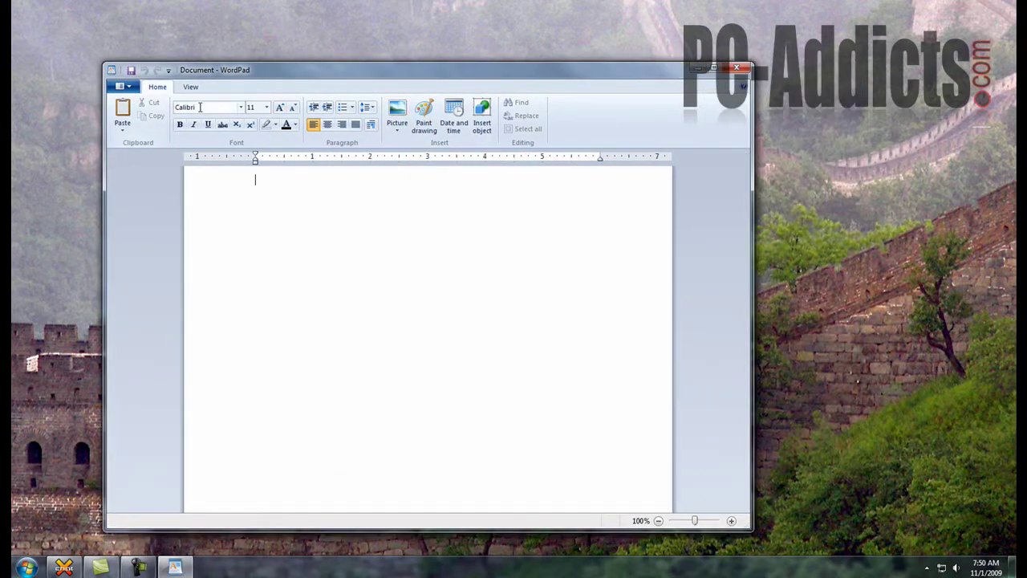
{"action": "left_click_drag", "start_coordinate": [550, 70], "coordinate": [599, 34]}
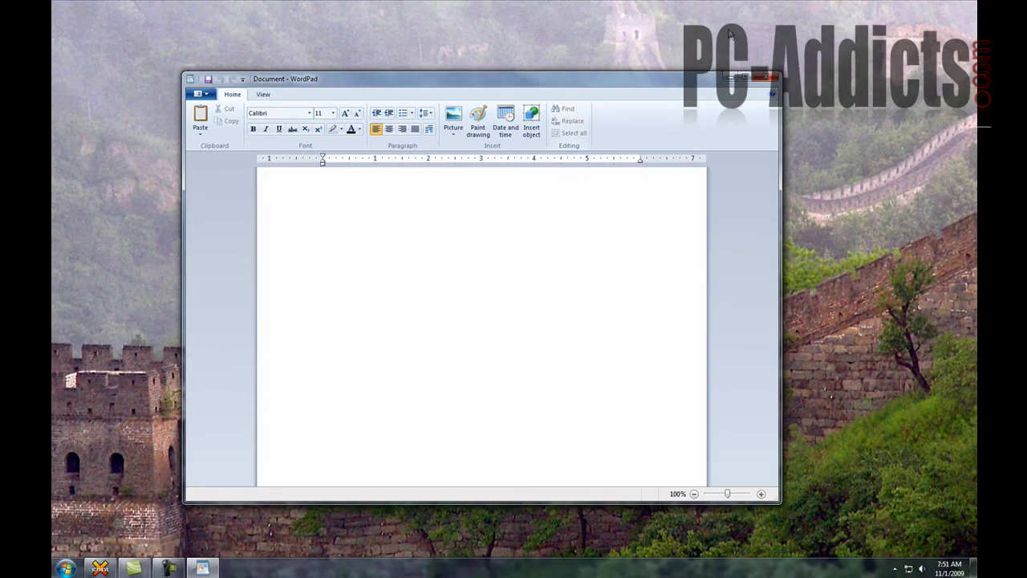
{"action": "left_click", "coordinate": [768, 80]}
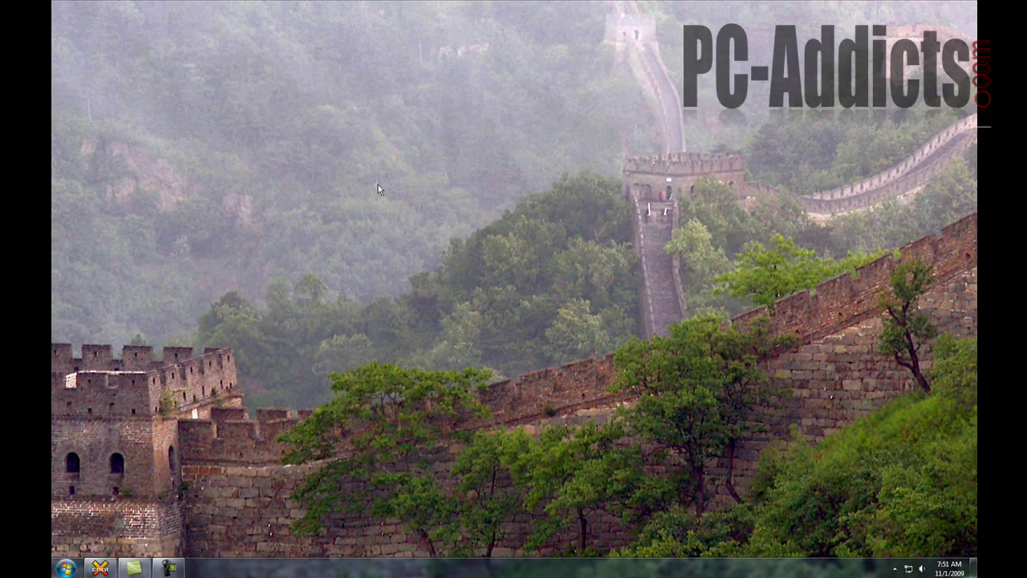